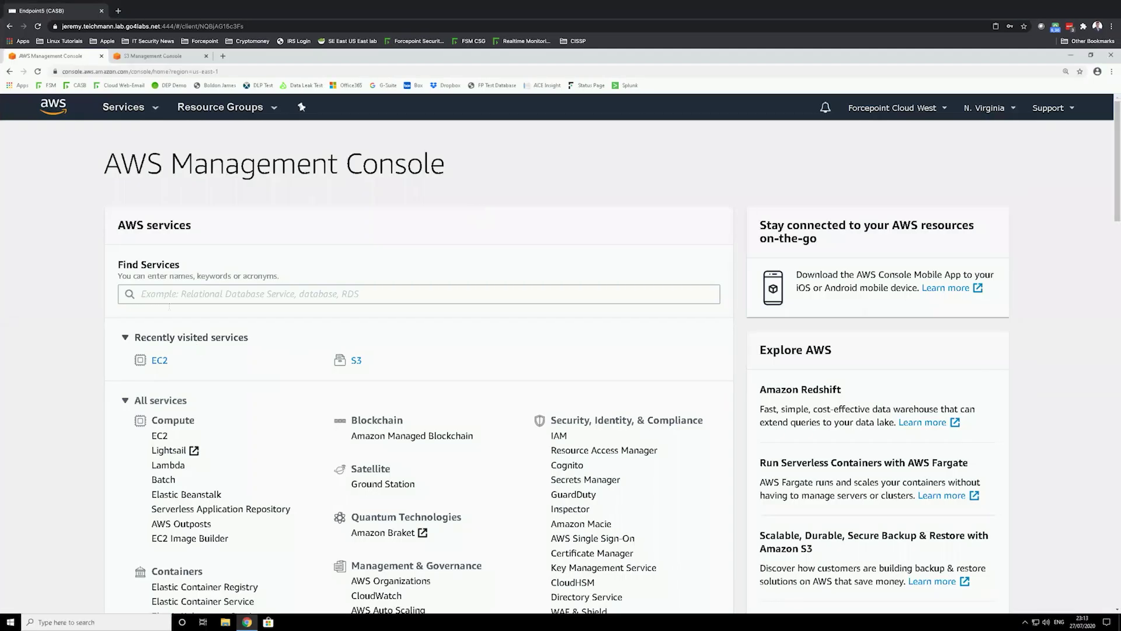
Try to stop the running t2.micro EC2 instance and dismiss the resulting error
click(161, 358)
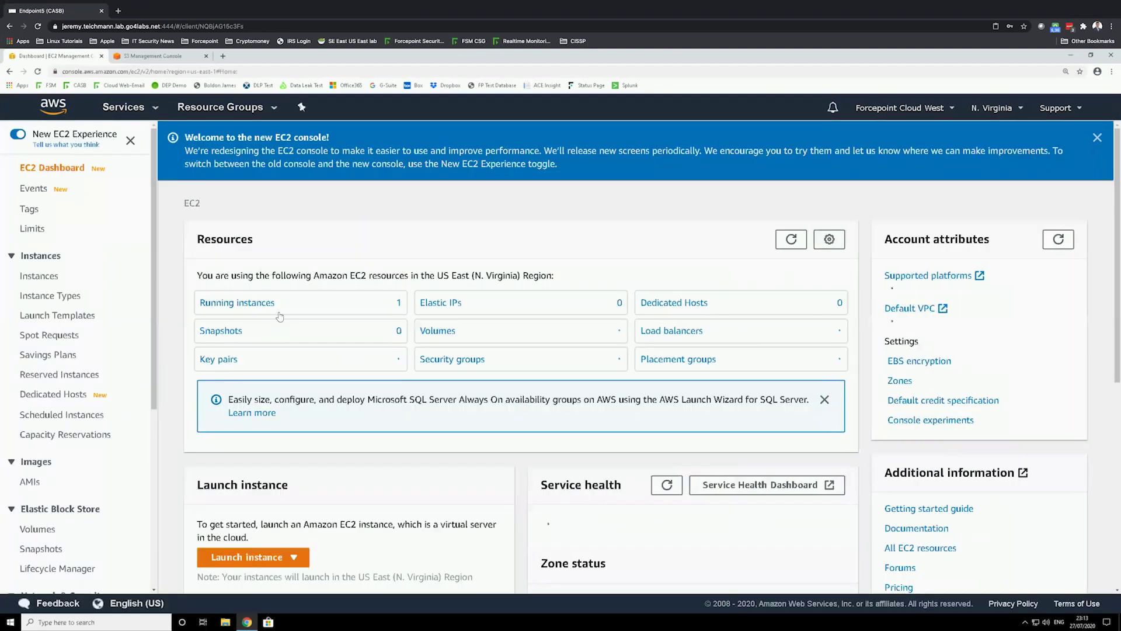
click(219, 308)
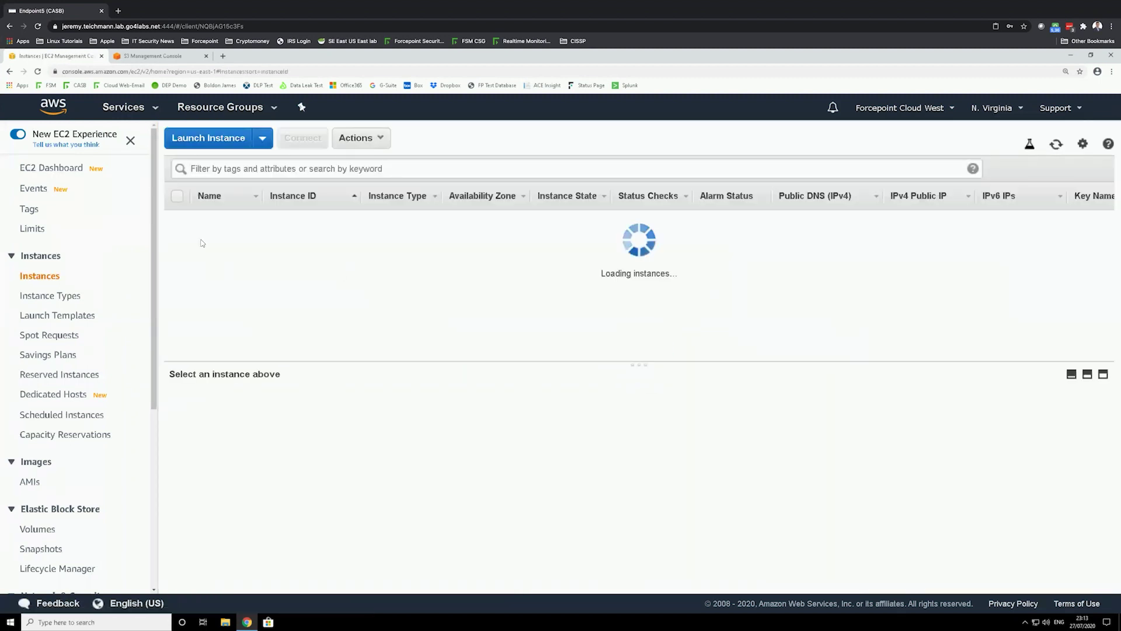
click(368, 146)
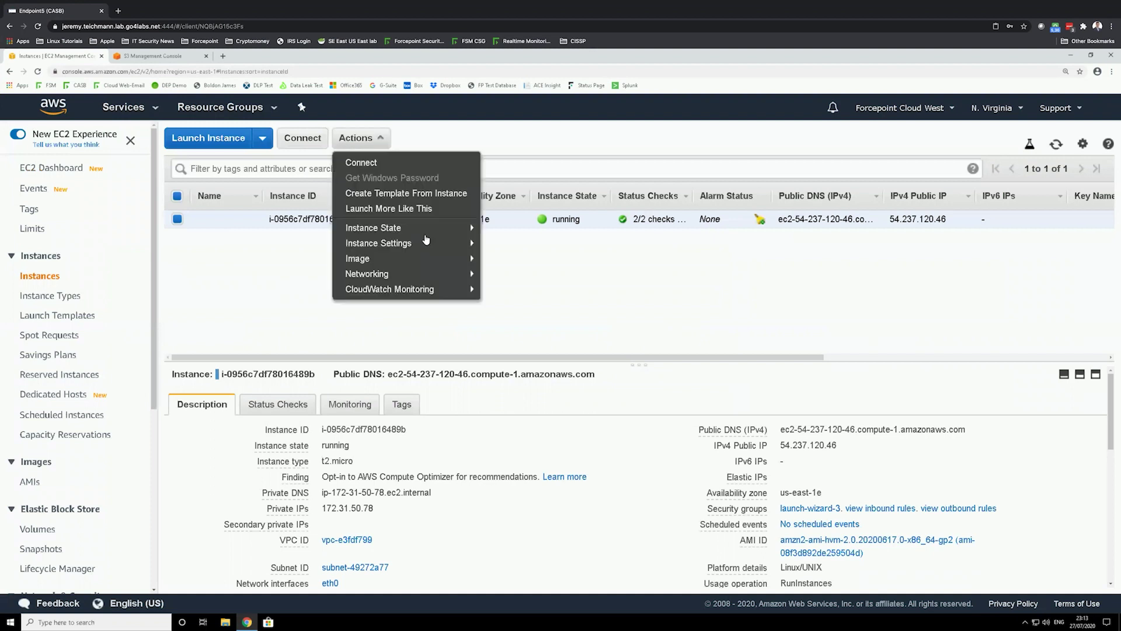
mouse_move(387, 228)
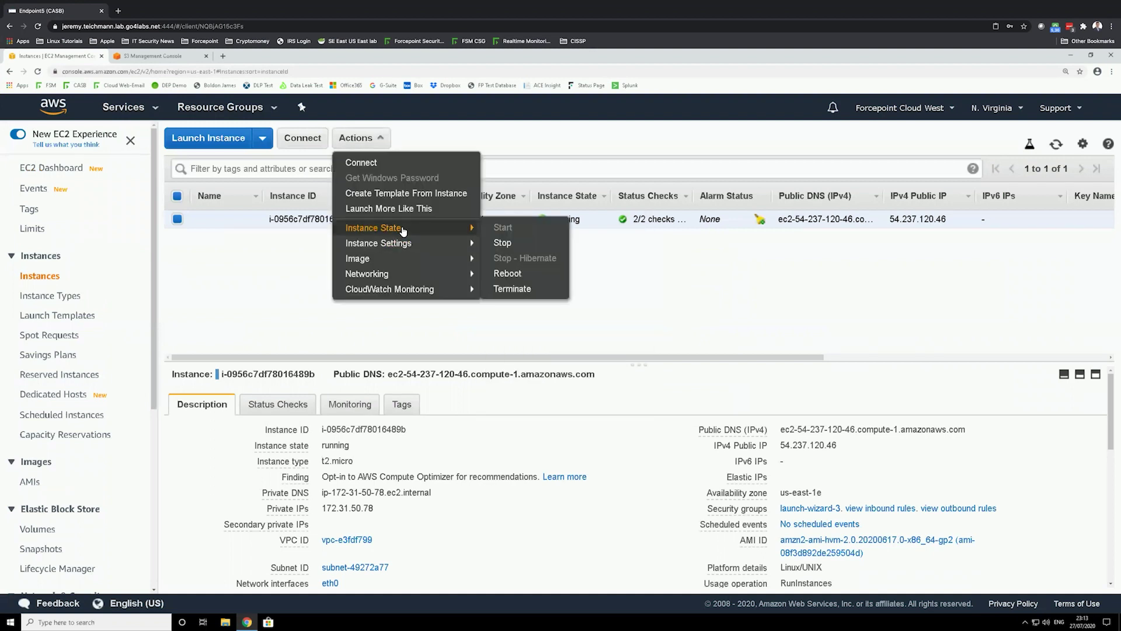
click(517, 243)
click(772, 435)
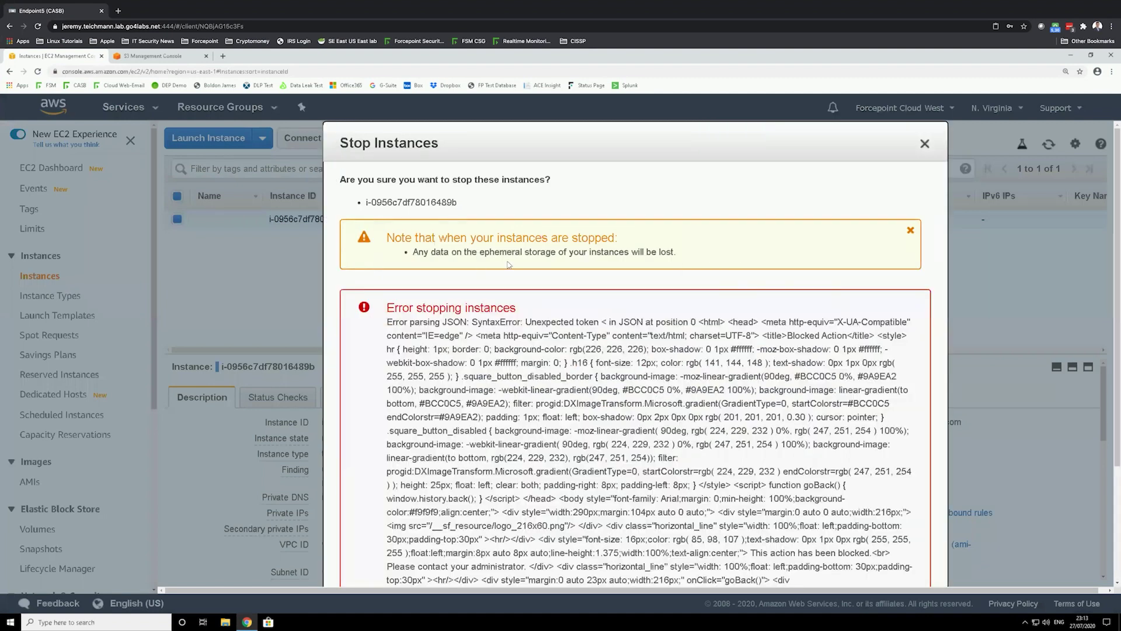
click(925, 144)
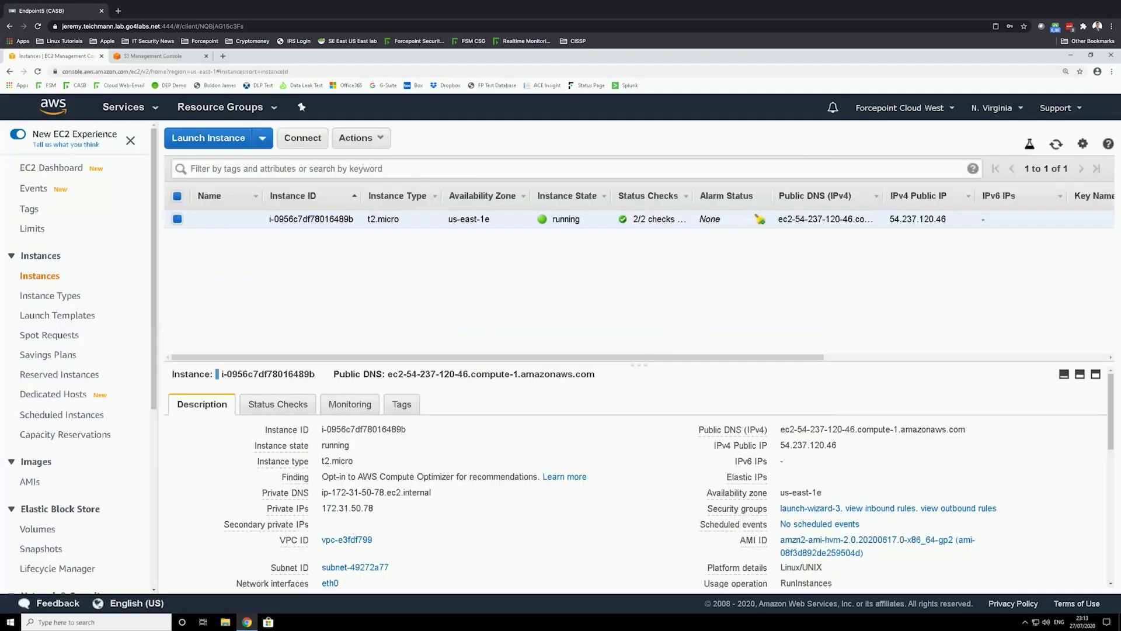
Try to terminate the same EC2 instance, which is also blocked
click(362, 139)
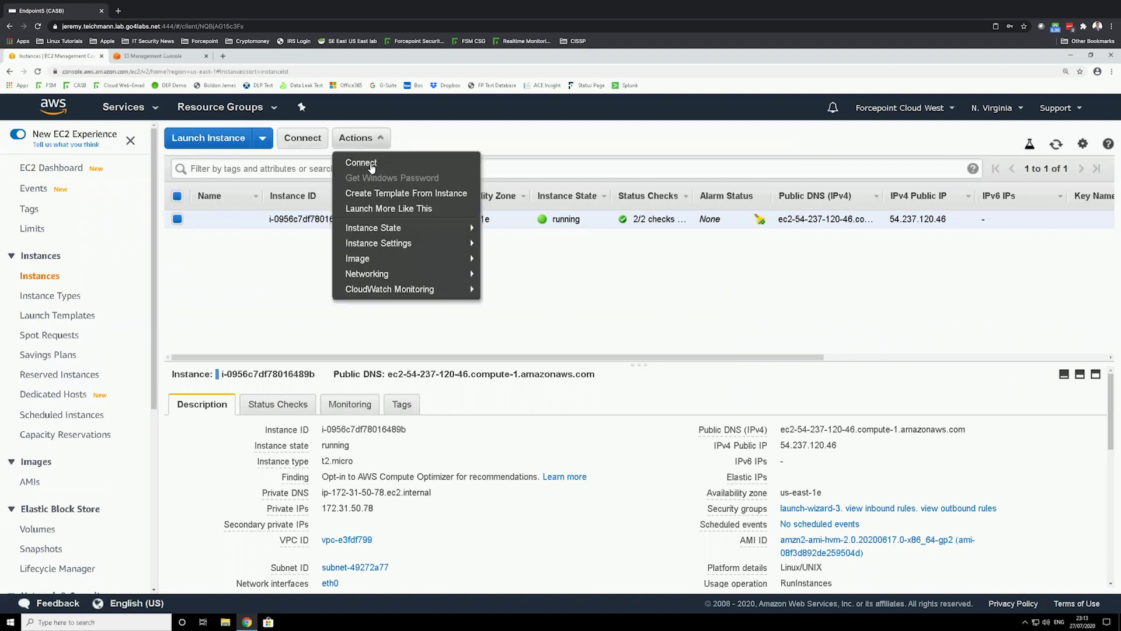
mouse_move(409, 228)
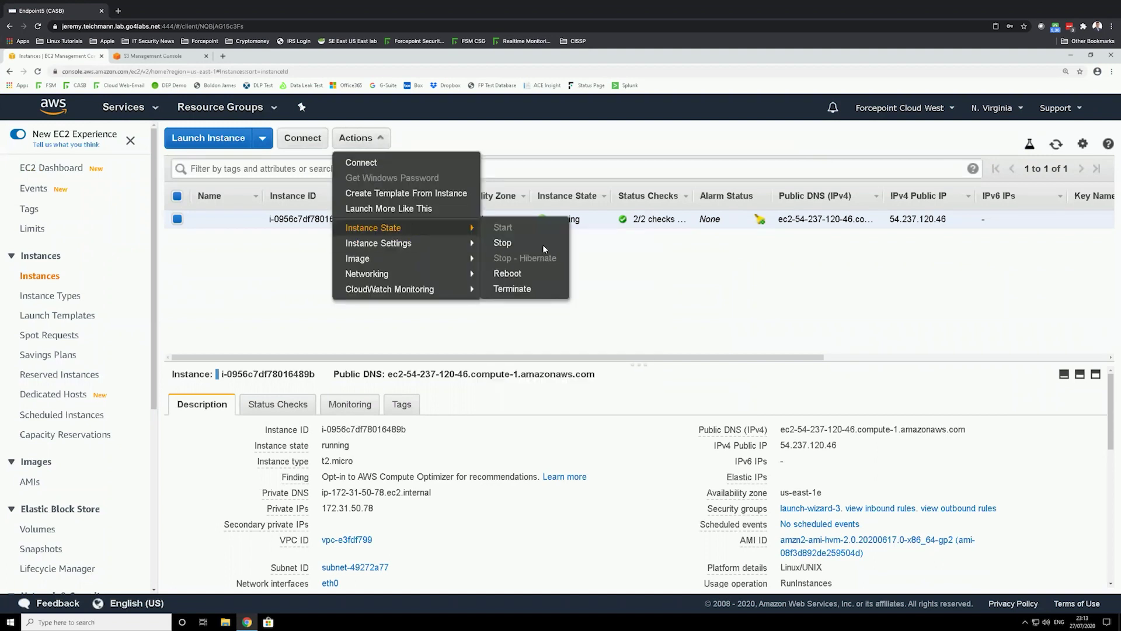
click(513, 288)
click(830, 441)
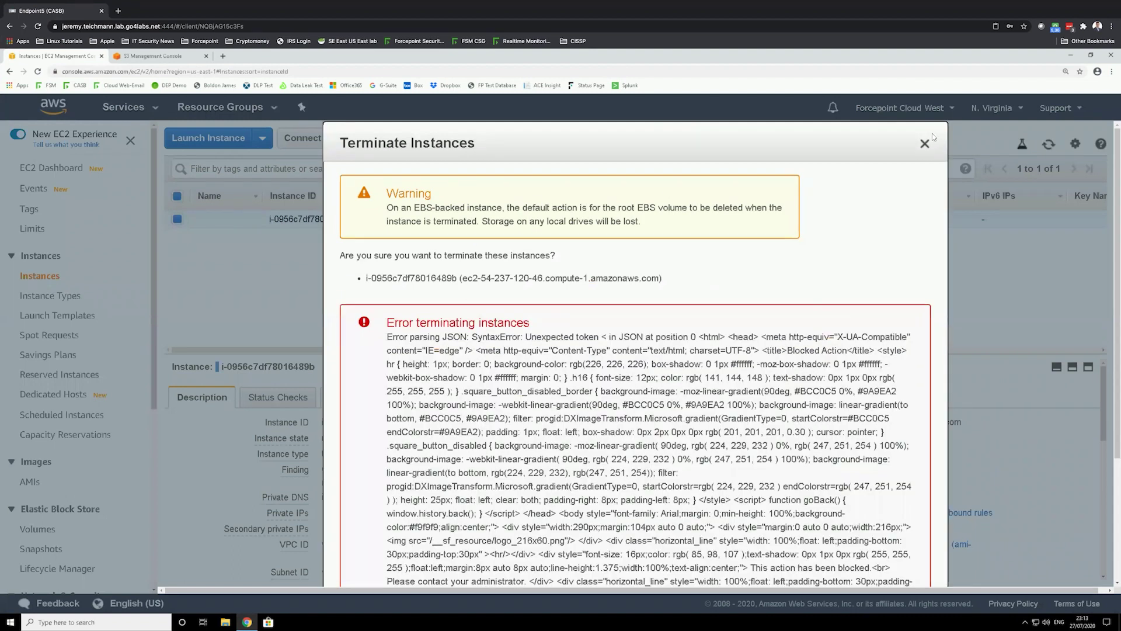
Dismiss the terminate error and start a launch with Amazon Linux 2 AMI on t2.small
click(925, 146)
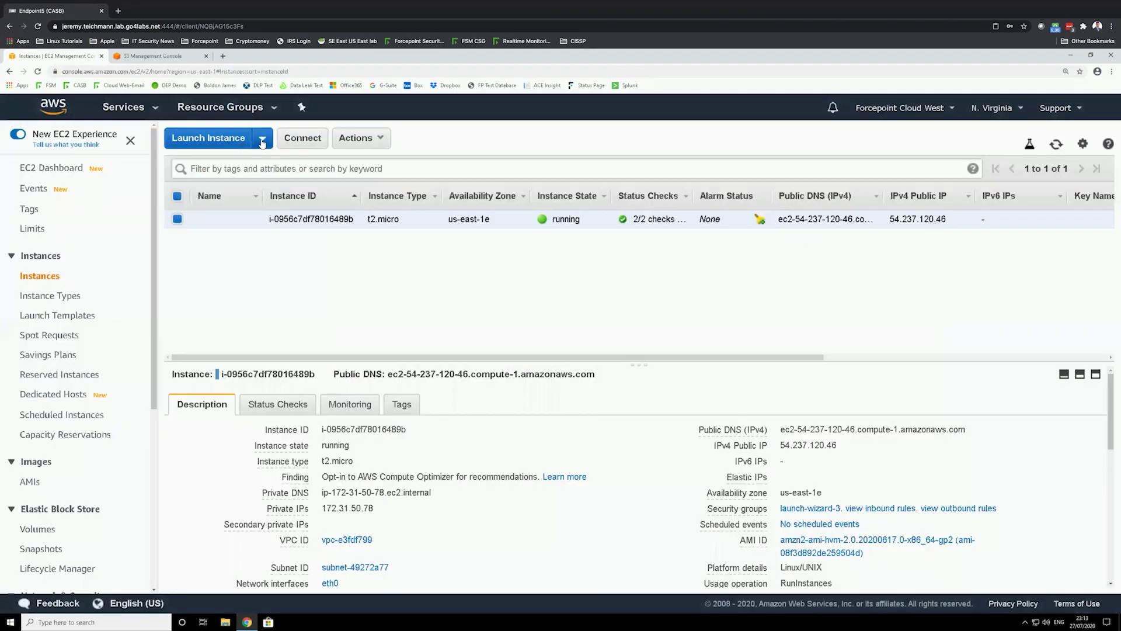
click(261, 144)
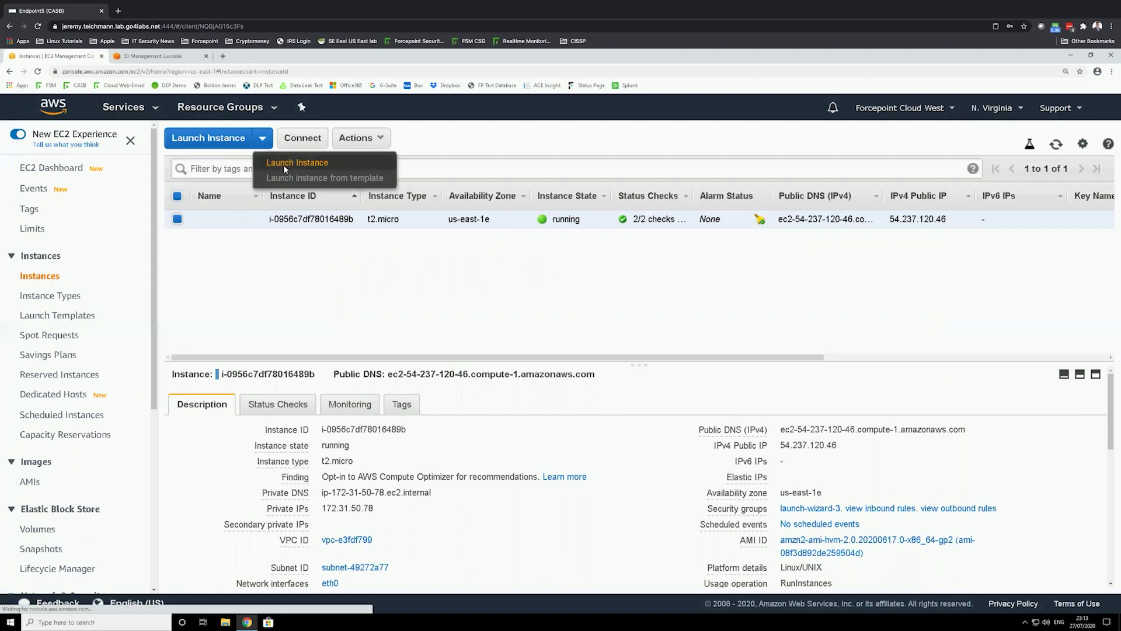
click(282, 165)
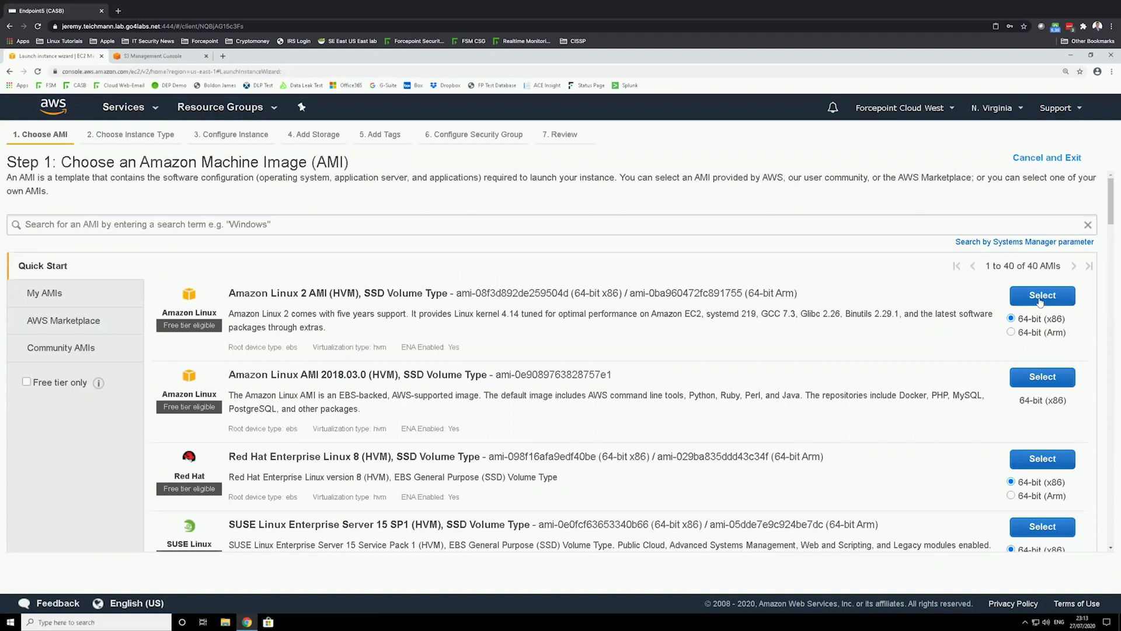
click(1040, 297)
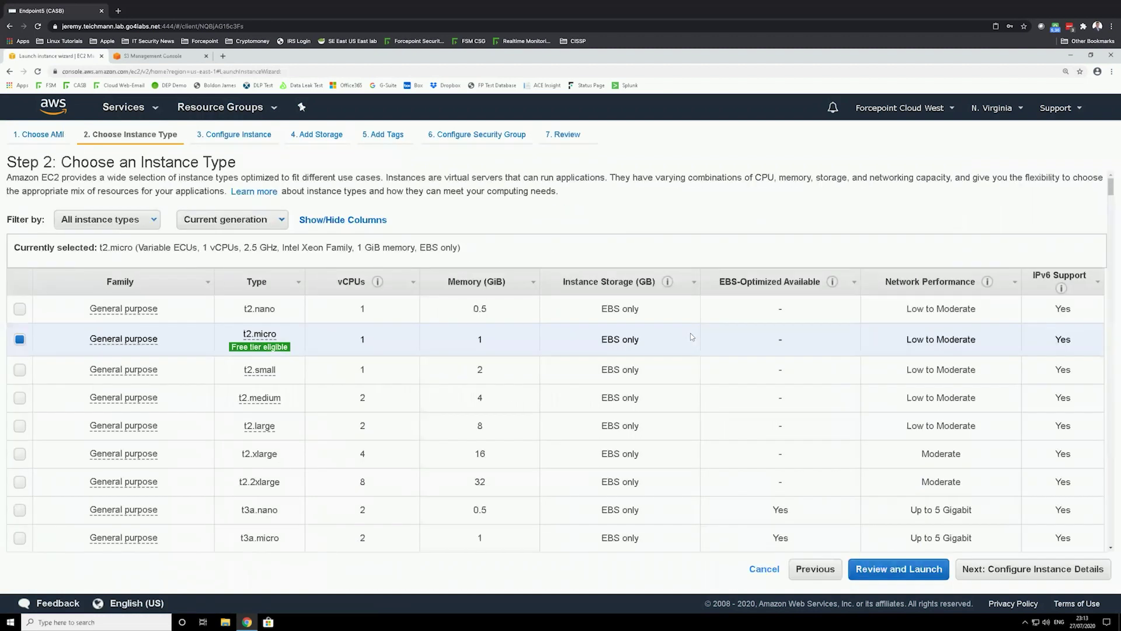
click(19, 370)
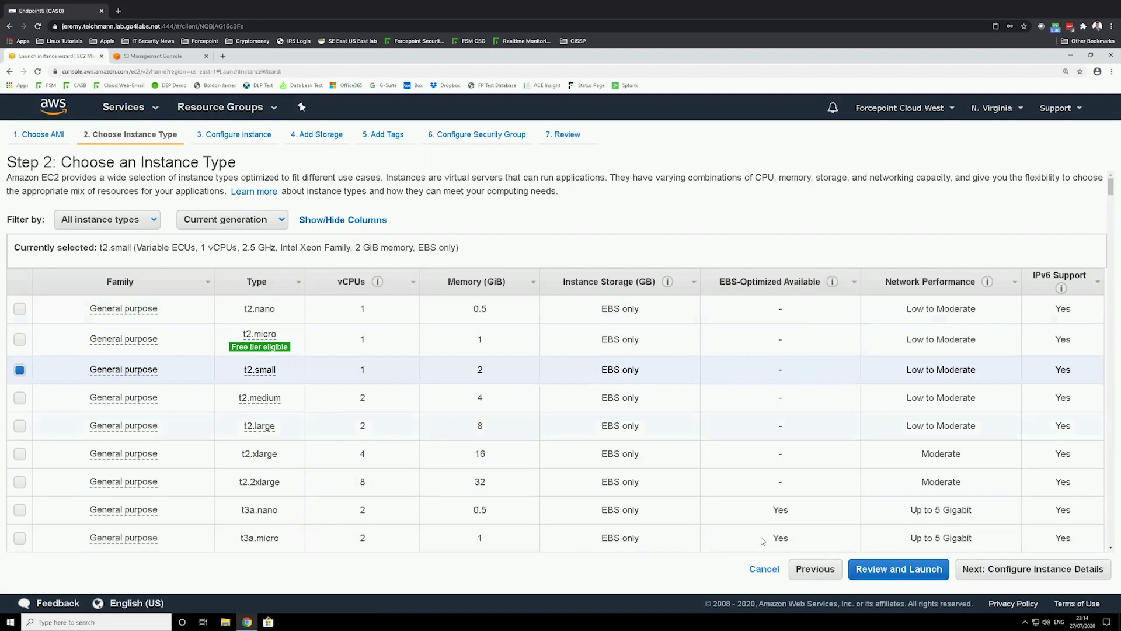
click(879, 568)
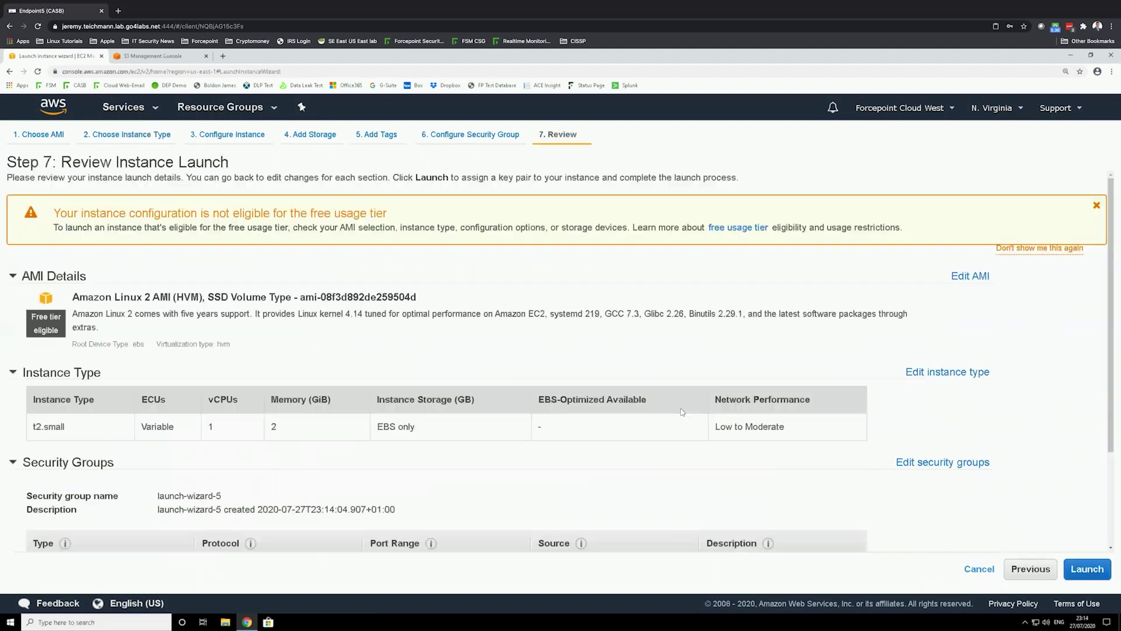
Launch the instance without a key pair, then go back from the blocked-action page
click(1087, 570)
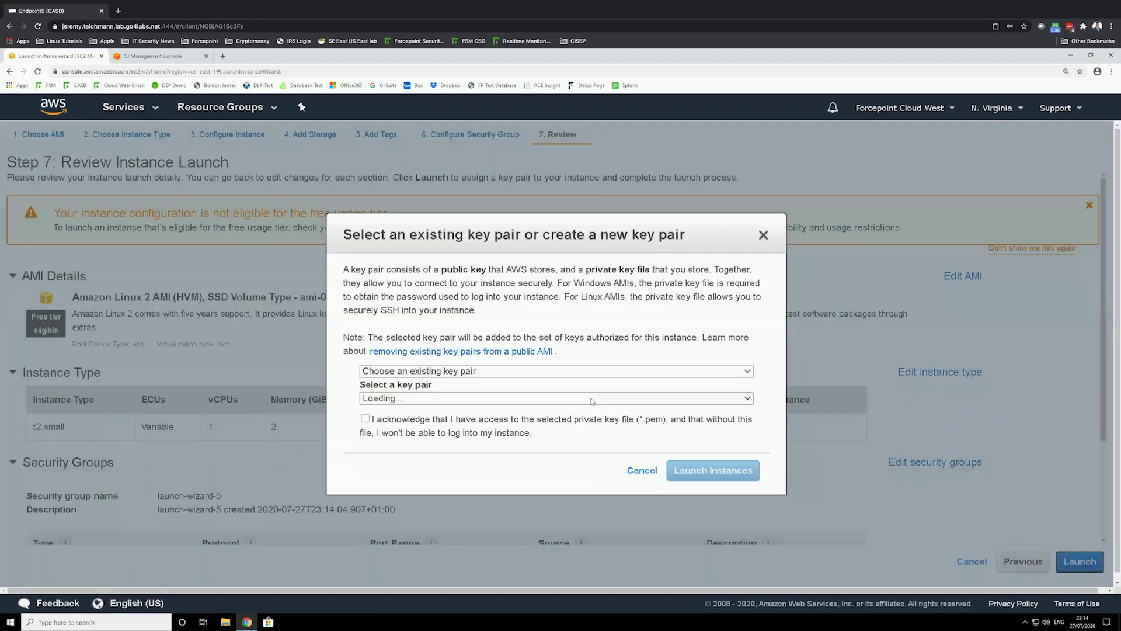
click(440, 372)
click(394, 405)
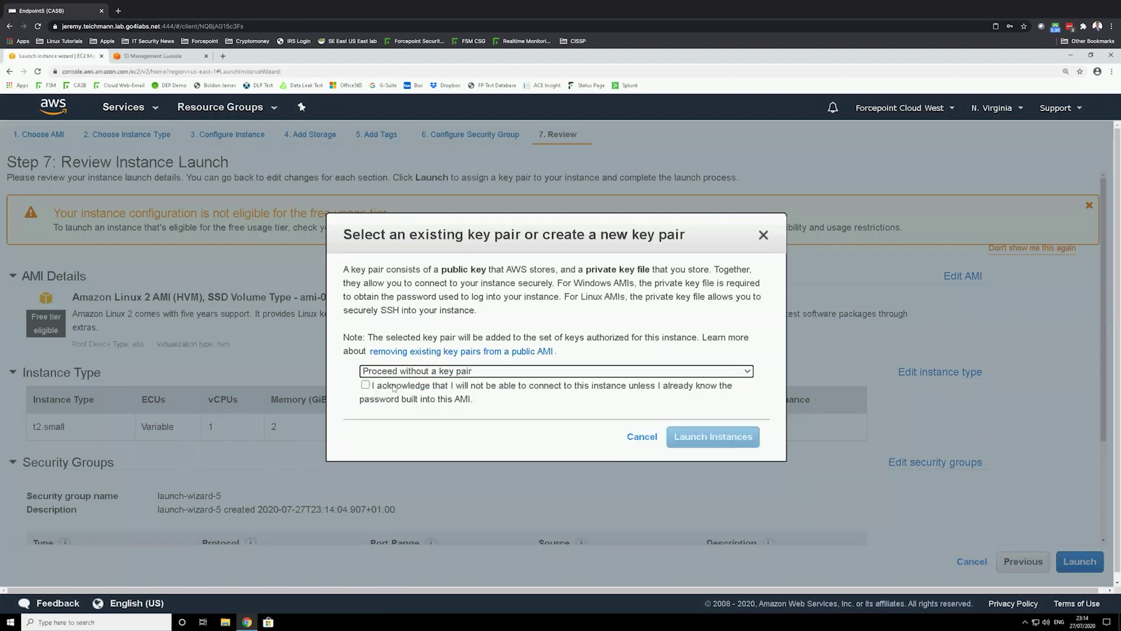
click(366, 384)
click(705, 439)
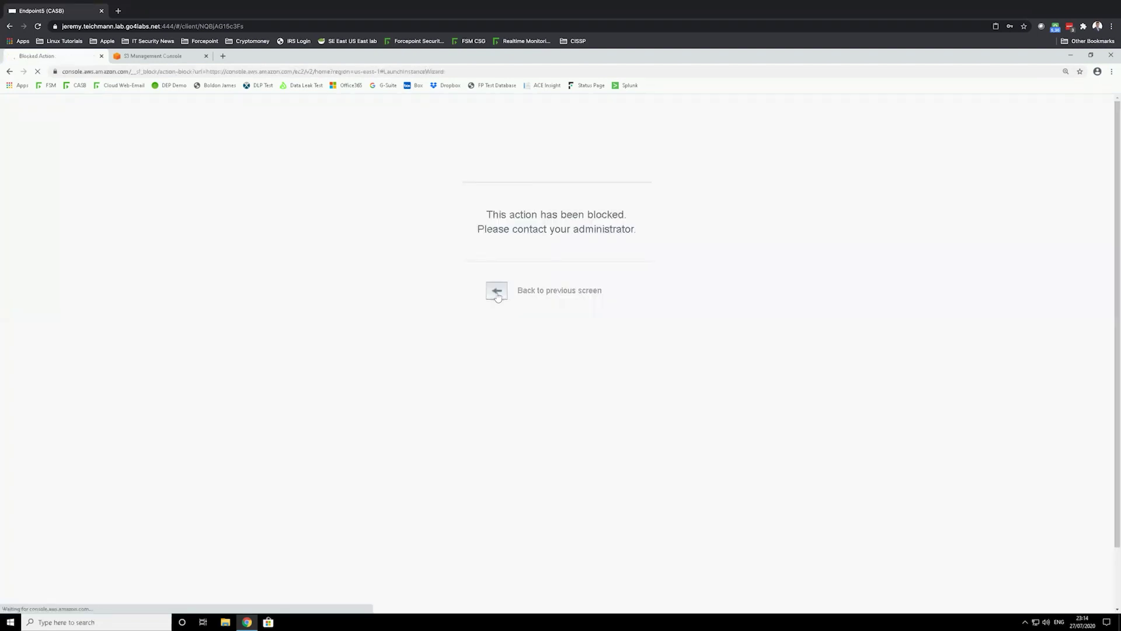
click(497, 292)
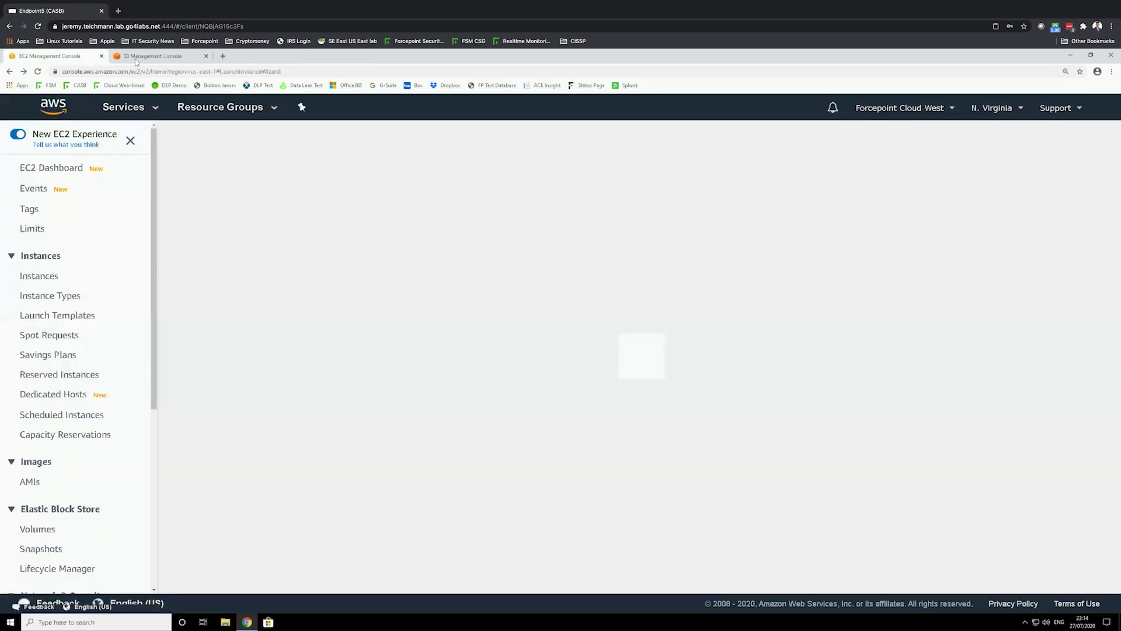
In S3, upload Finance Fingerprint.csv to the fpcloudwest bucket, which gets blocked
click(134, 59)
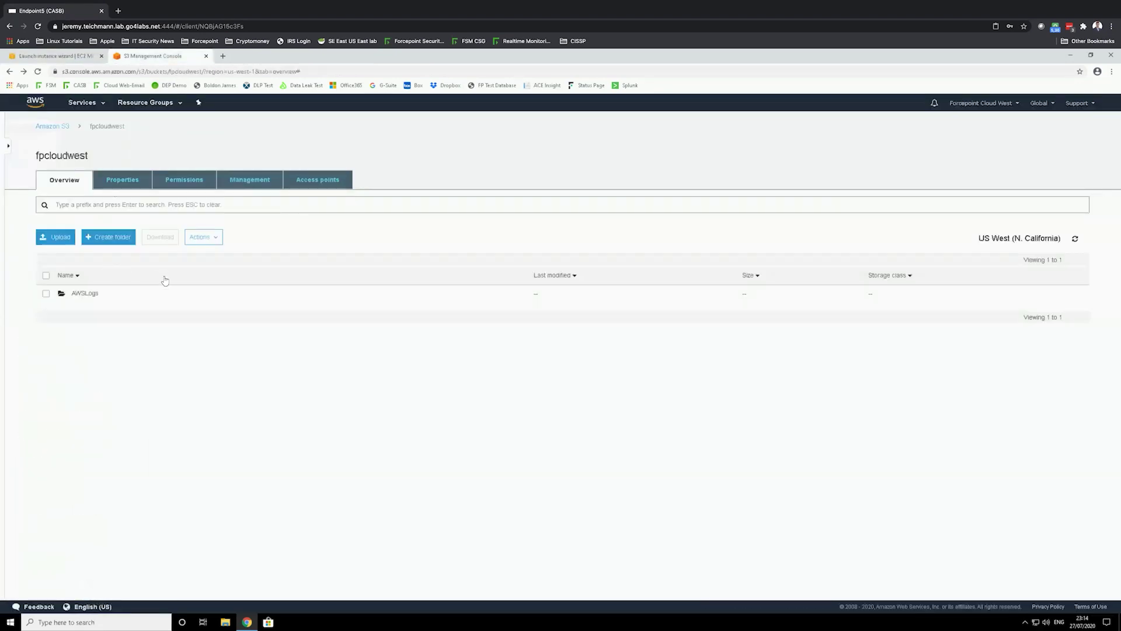
click(52, 242)
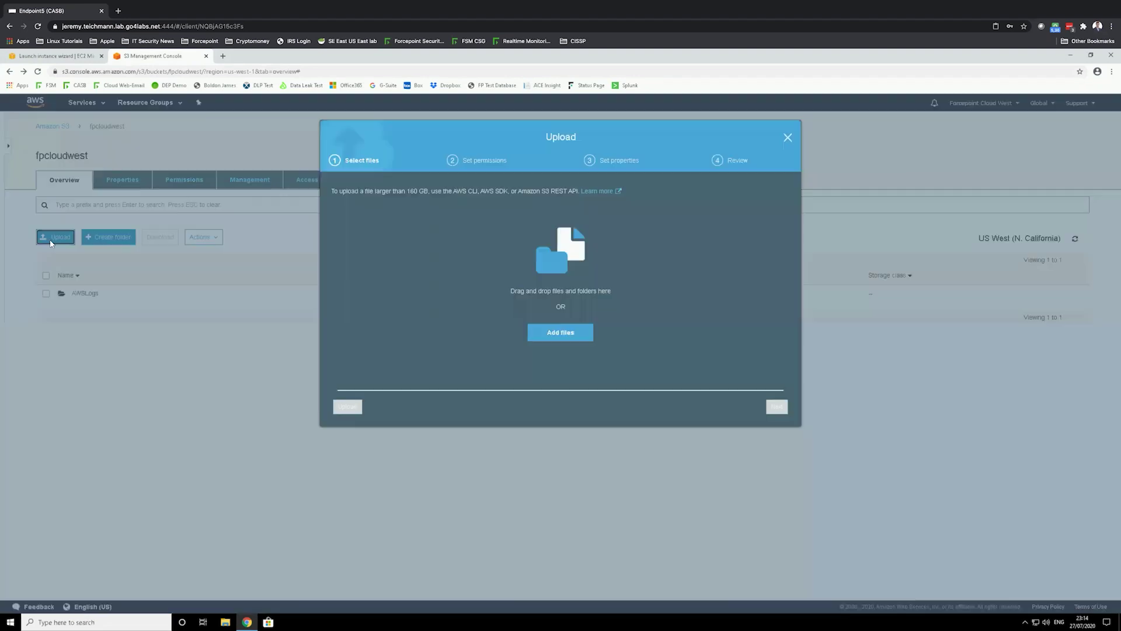
click(558, 332)
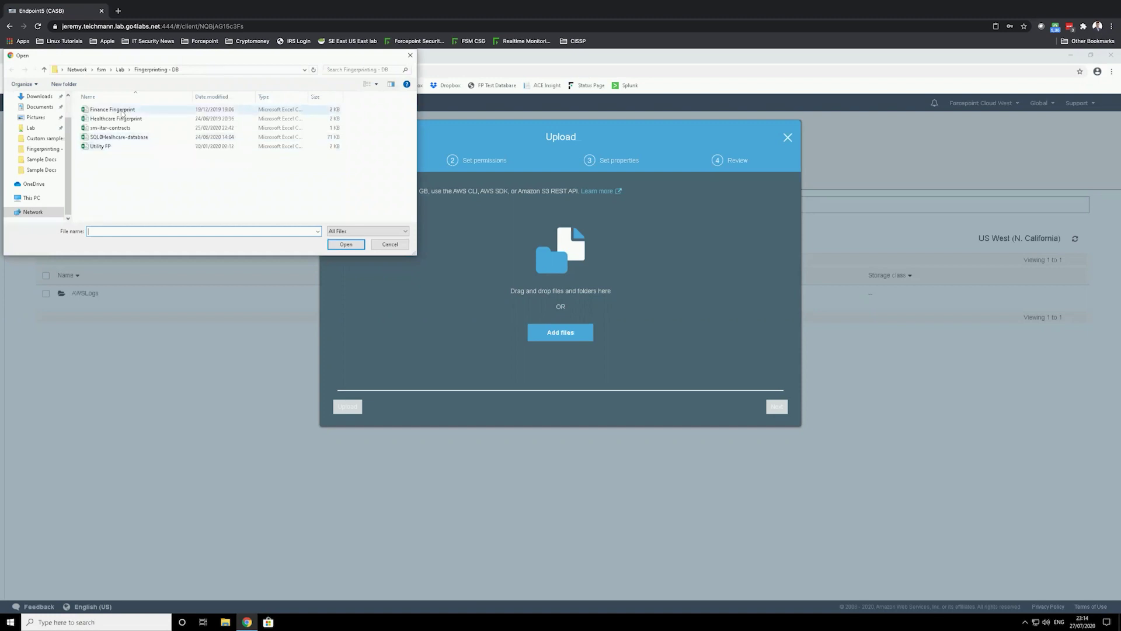
click(122, 110)
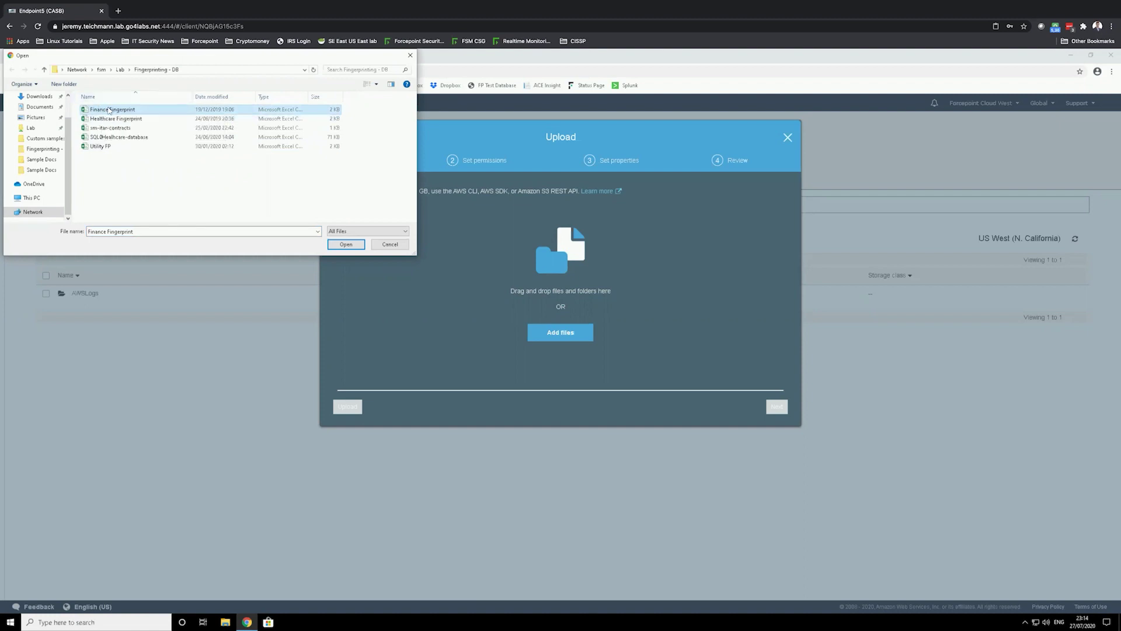
double_click(108, 111)
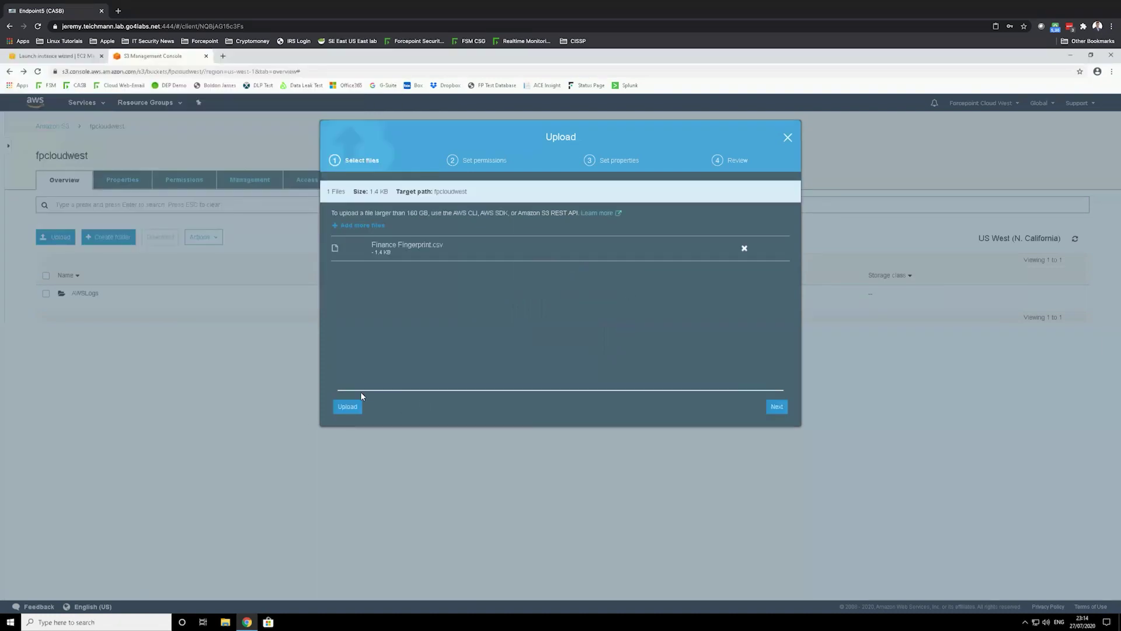
click(345, 408)
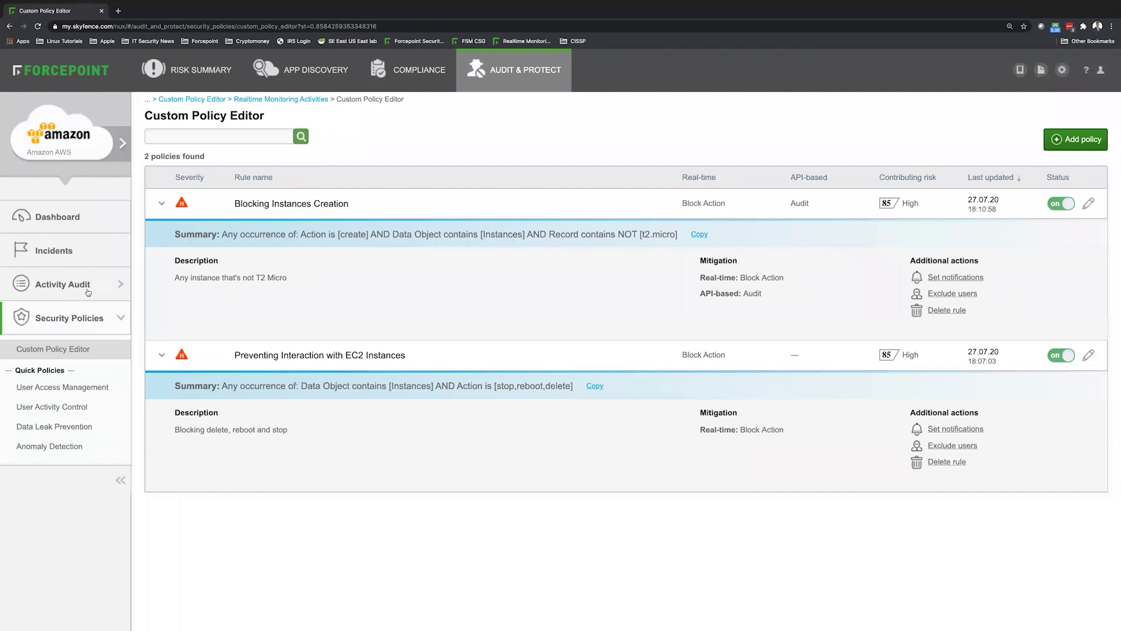
Expand Activity Audit in the sidebar and highlight 'create' in the first Amazon AWS policy summary
click(86, 289)
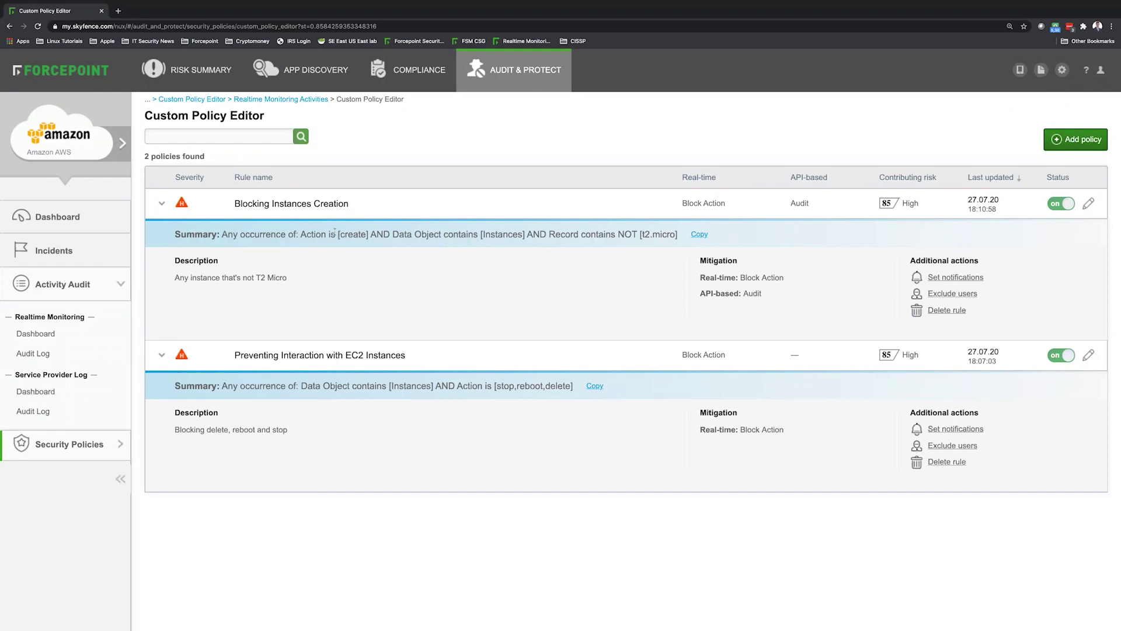
double_click(355, 234)
click(497, 234)
Open the Realtime Monitoring audit log and select the blocked 18:11:23 create entry
click(56, 354)
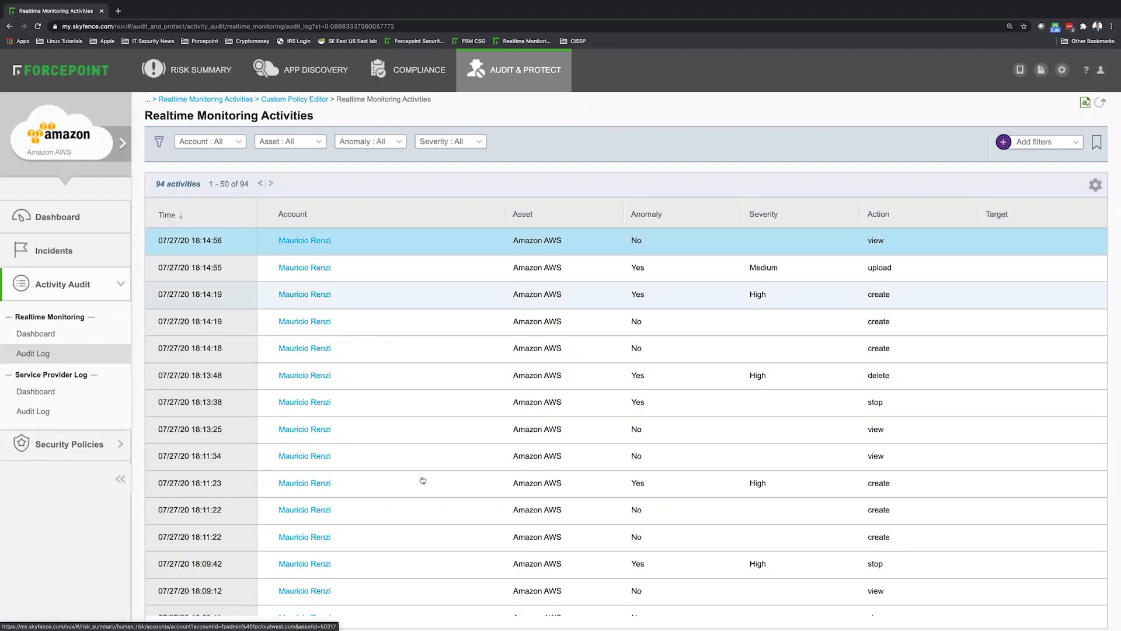
scroll(766, 446, down, 1)
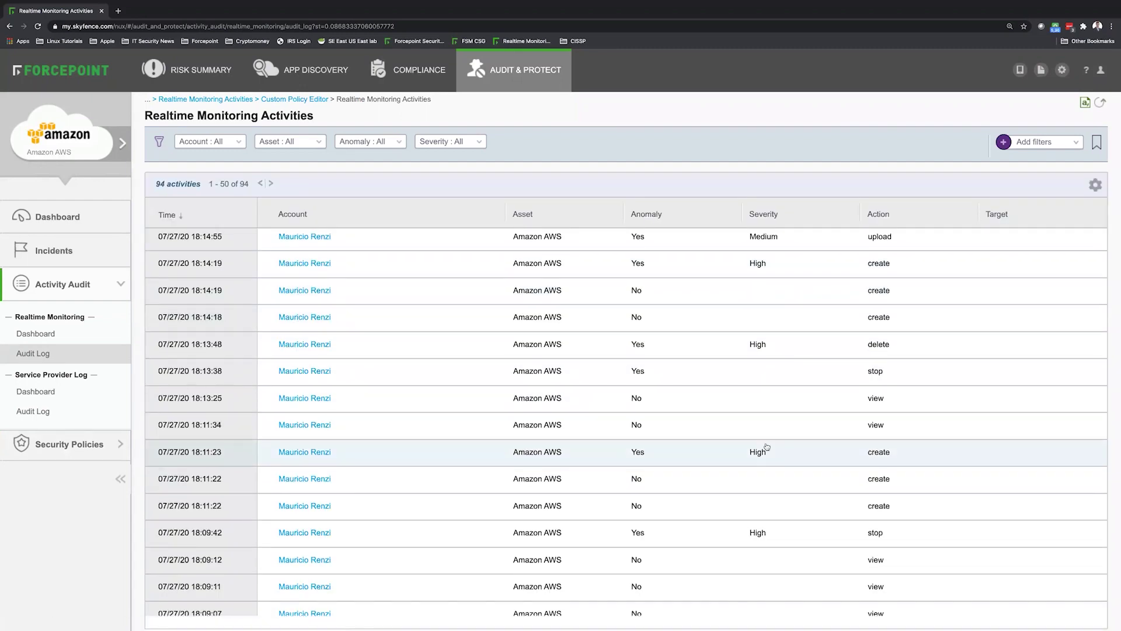
scroll(767, 446, down, 2)
click(723, 412)
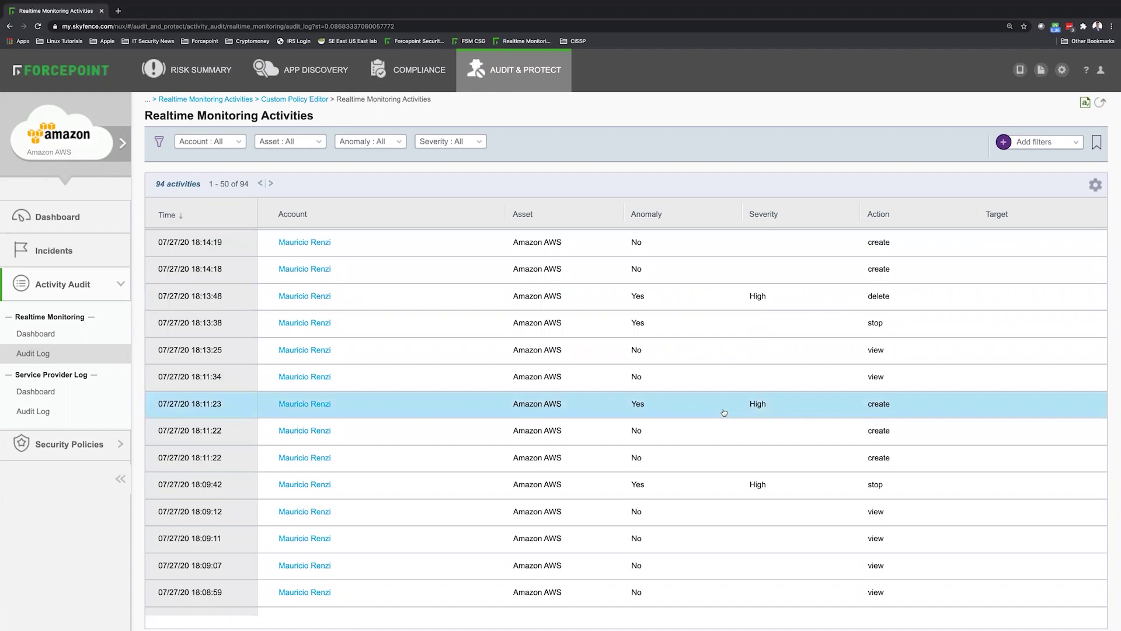
Review the Rules, Mitigation Action and Record columns, then select the blocked Finance Fingerprint.csv upload entry
scroll(726, 409, right, 6)
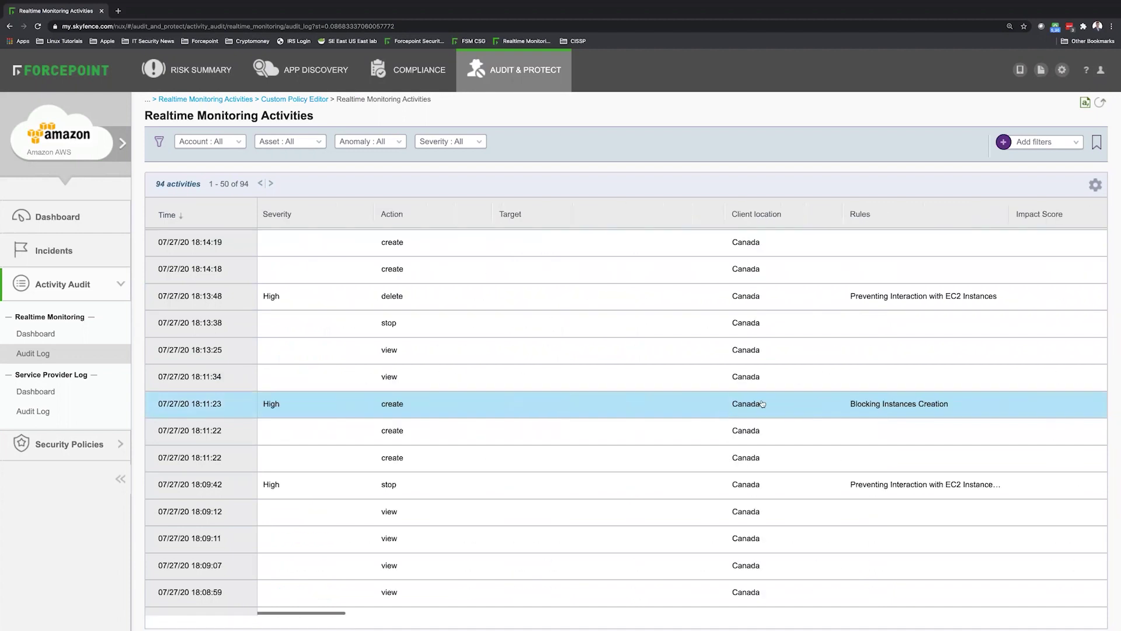
scroll(762, 403, right, 3)
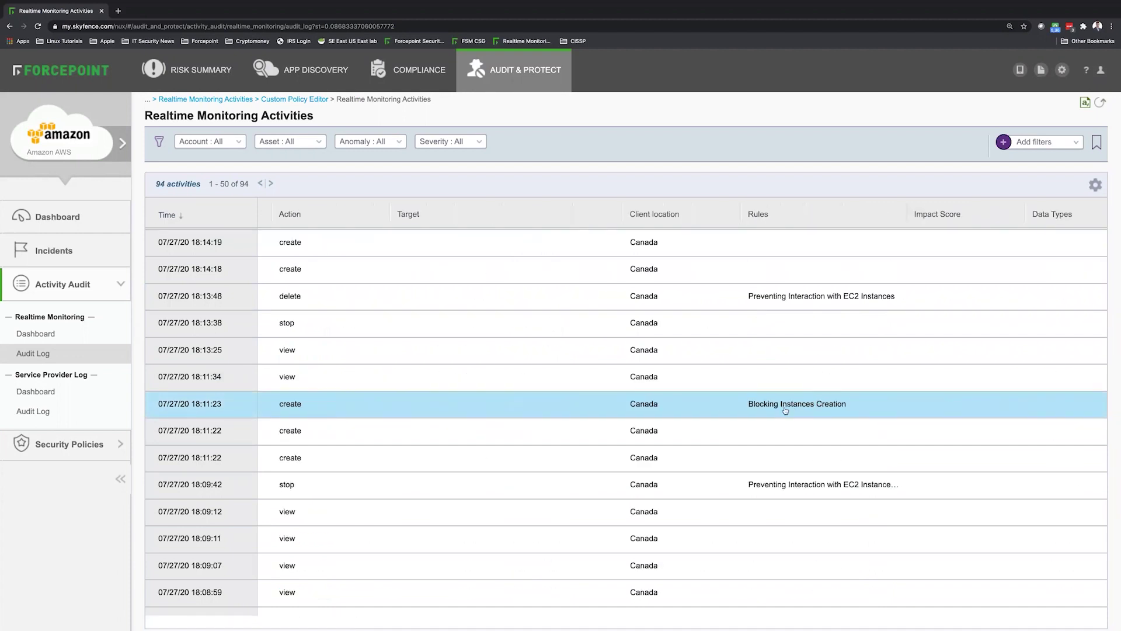
scroll(785, 409, right, 8)
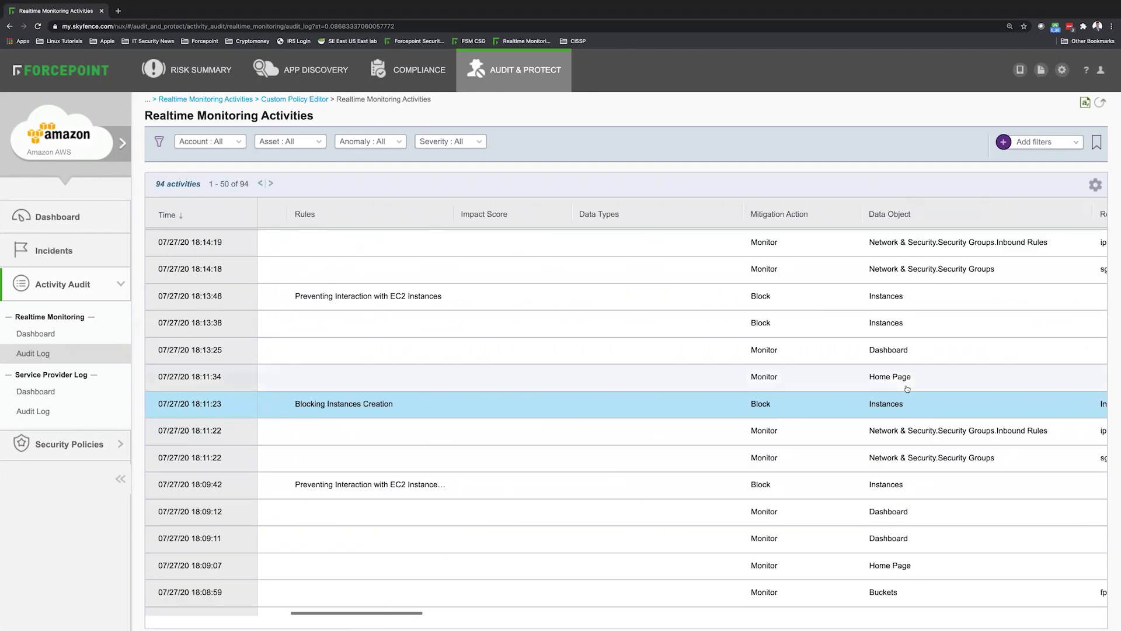
scroll(907, 389, up, 1)
scroll(934, 391, right, 5)
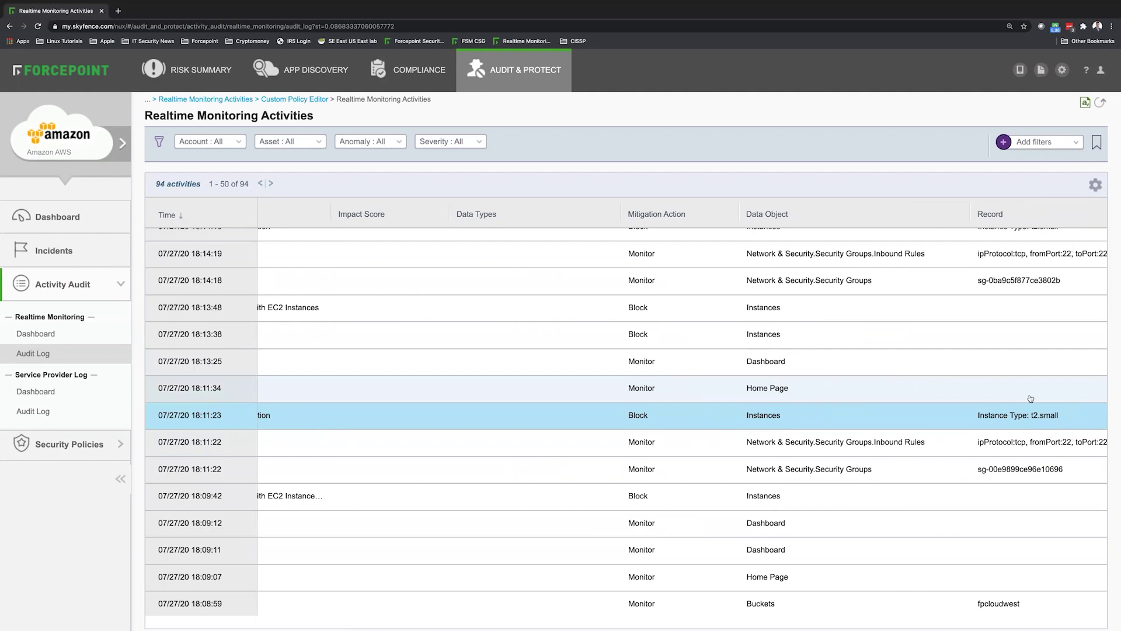
scroll(963, 415, right, 3)
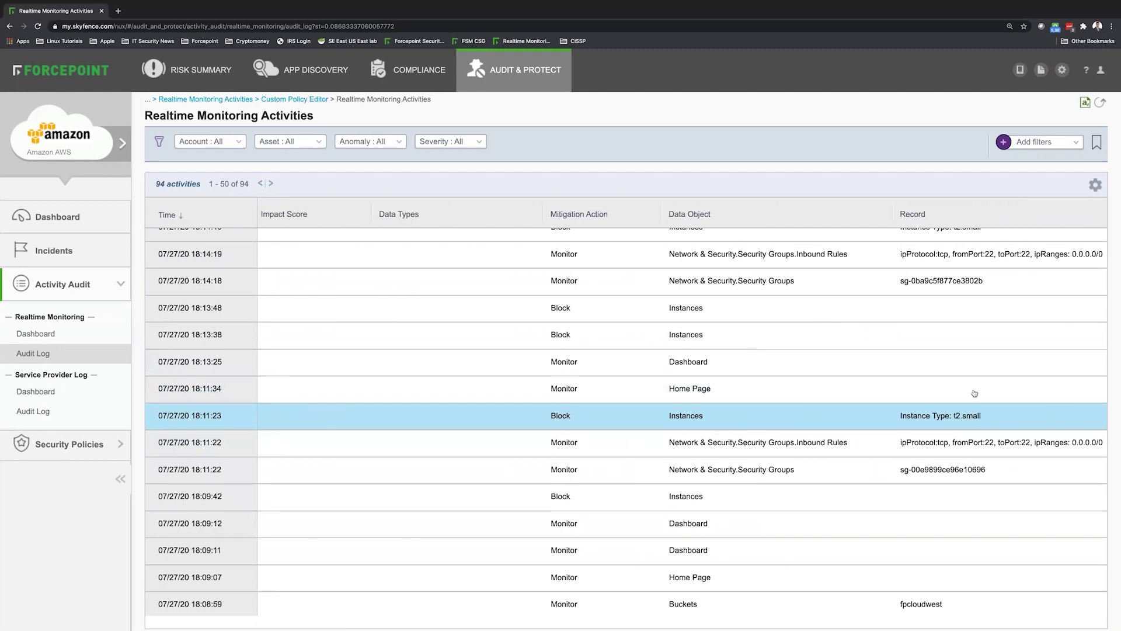
scroll(990, 381, up, 1)
scroll(990, 380, up, 1)
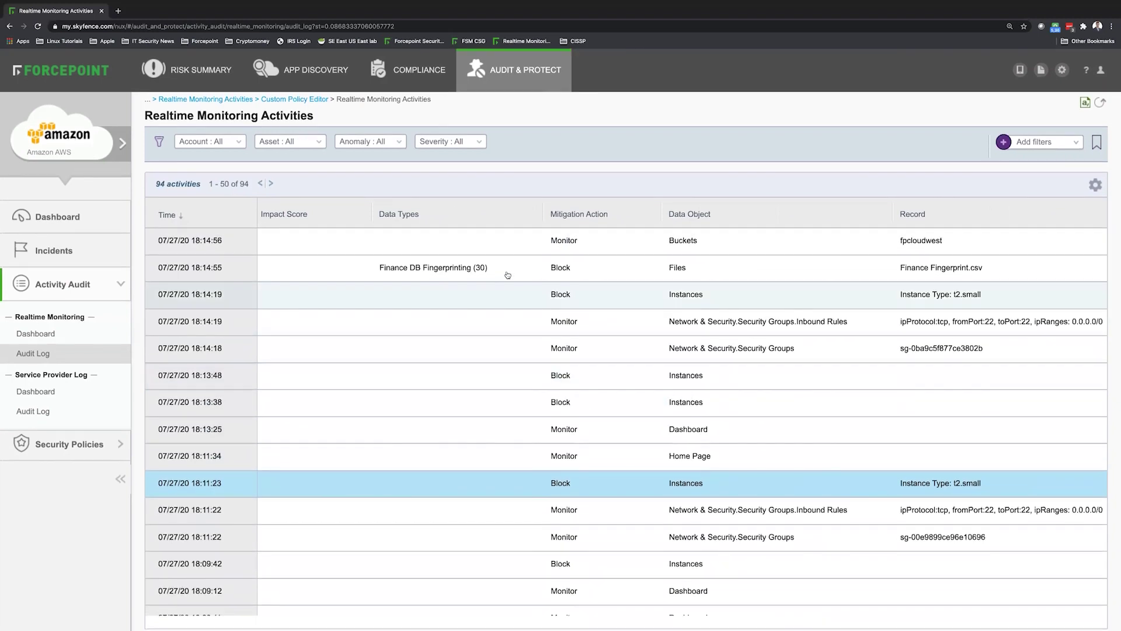
click(534, 274)
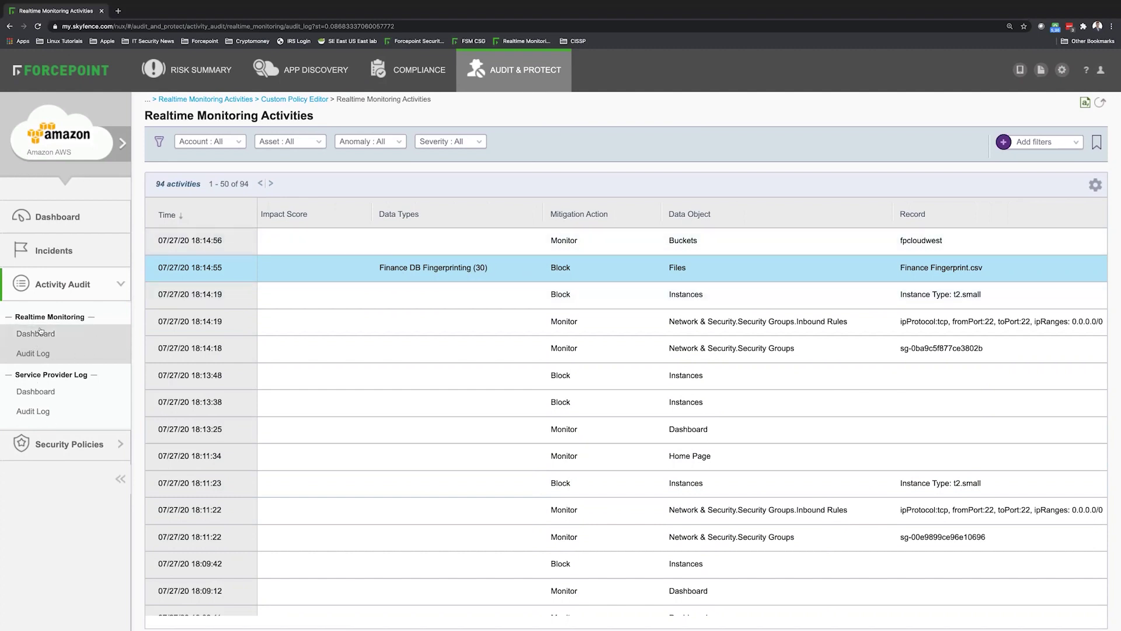
From the Dashboard, open the top high-risk user (score 255) and scroll their Incident Timeline
click(54, 227)
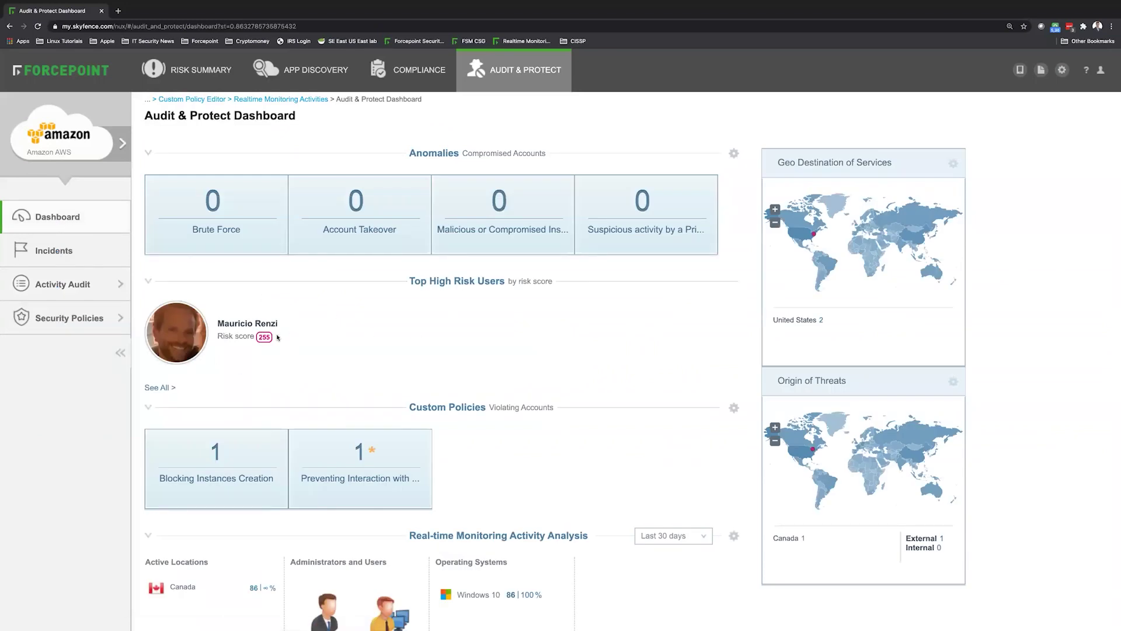
click(183, 340)
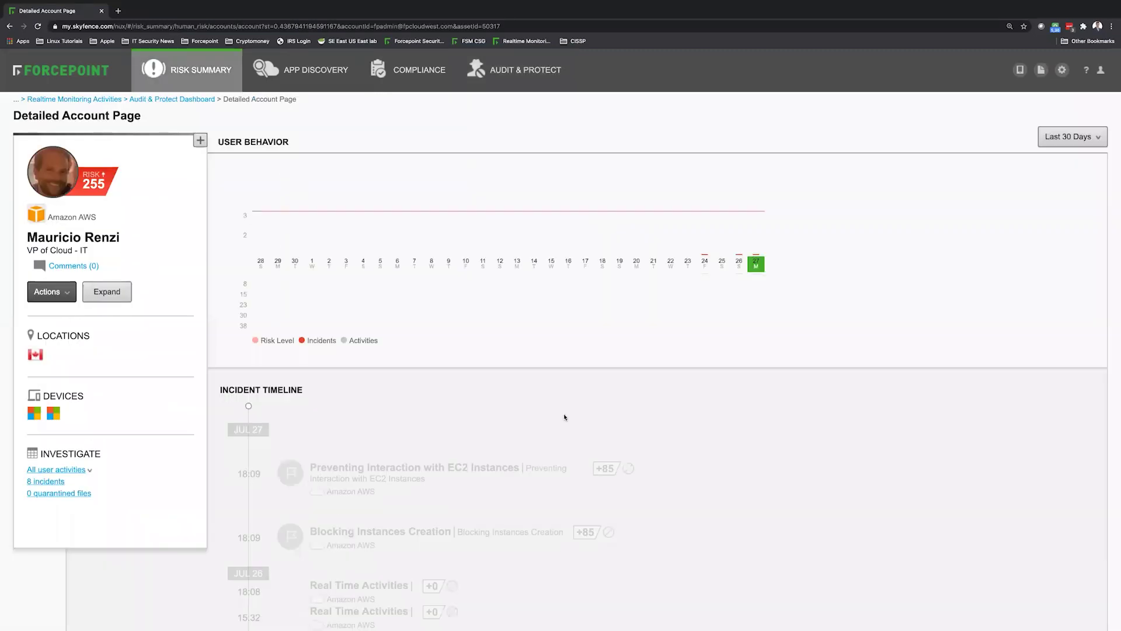
scroll(666, 280, down, 1)
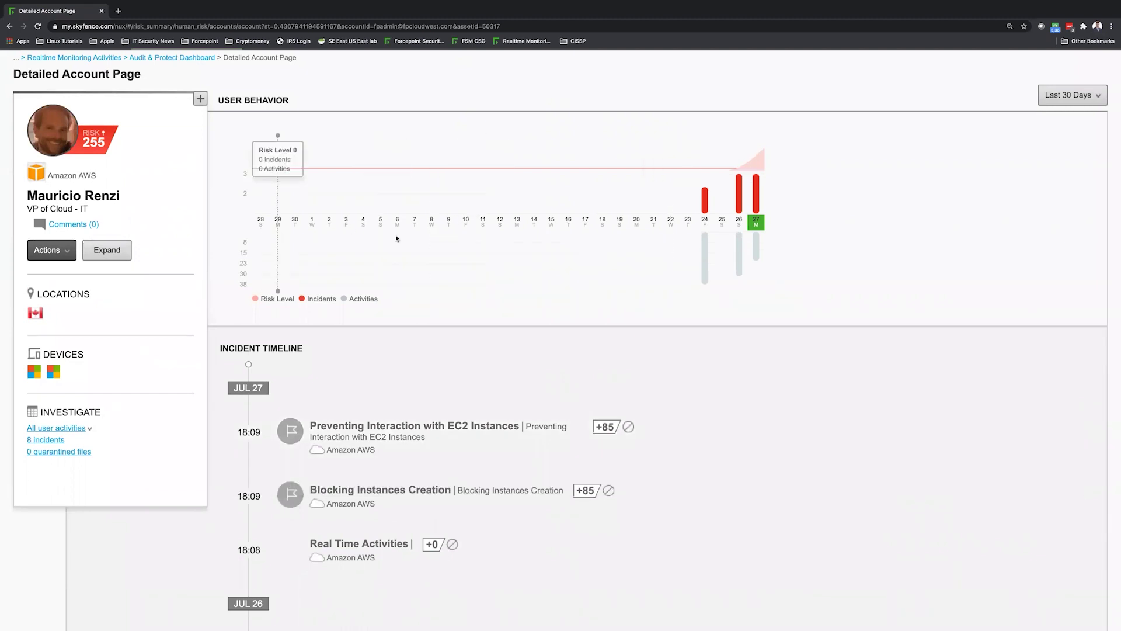
mouse_move(324, 449)
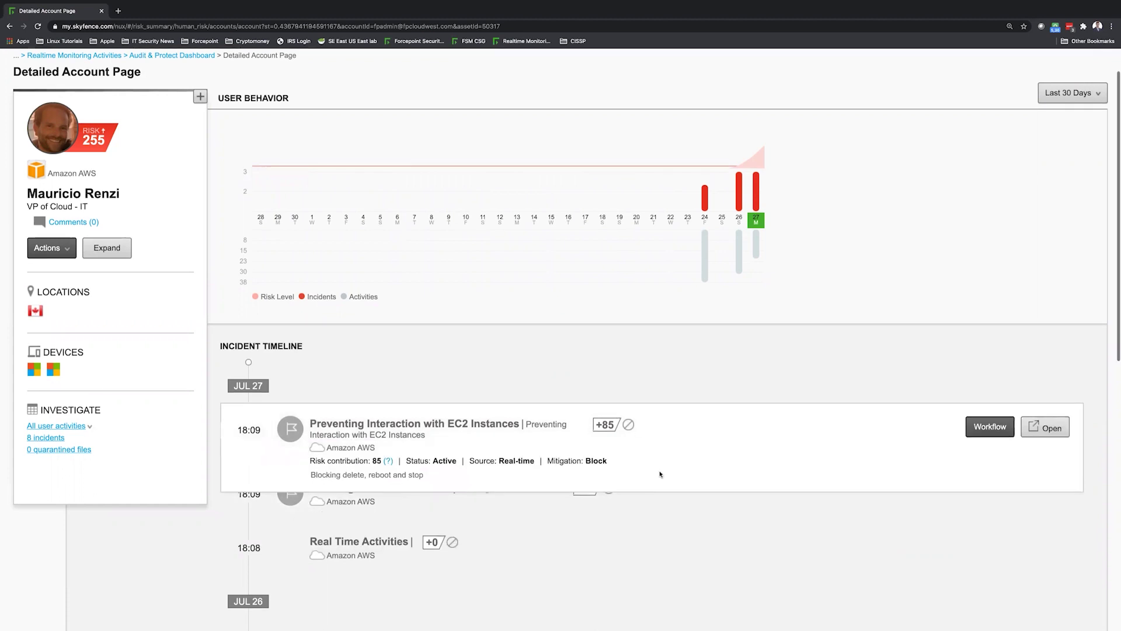
scroll(653, 439, down, 6)
scroll(543, 380, down, 3)
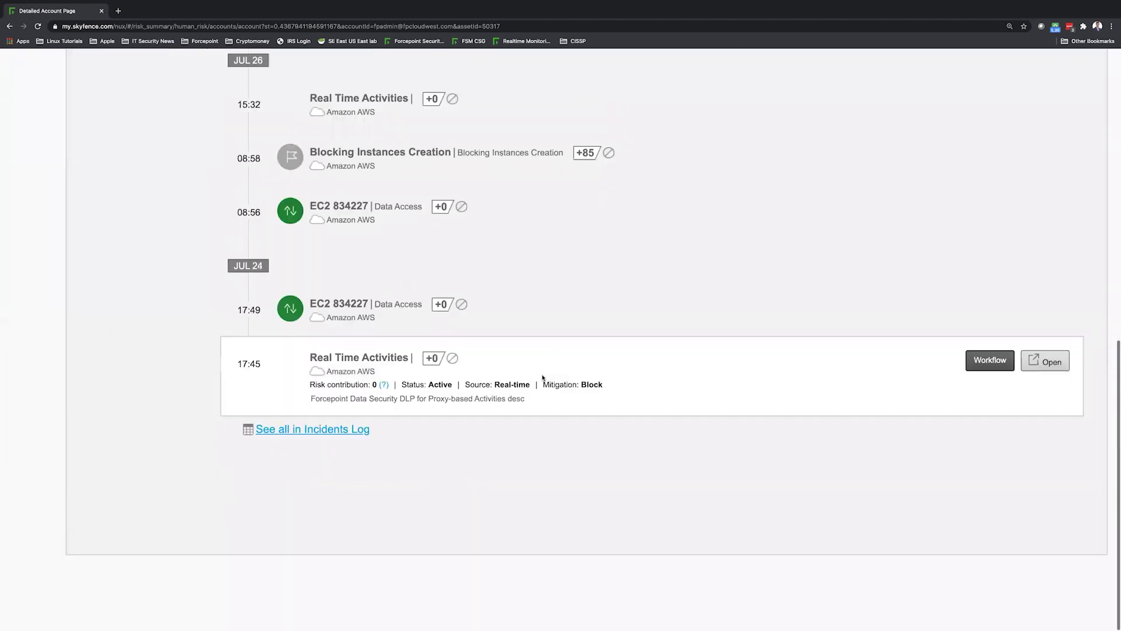